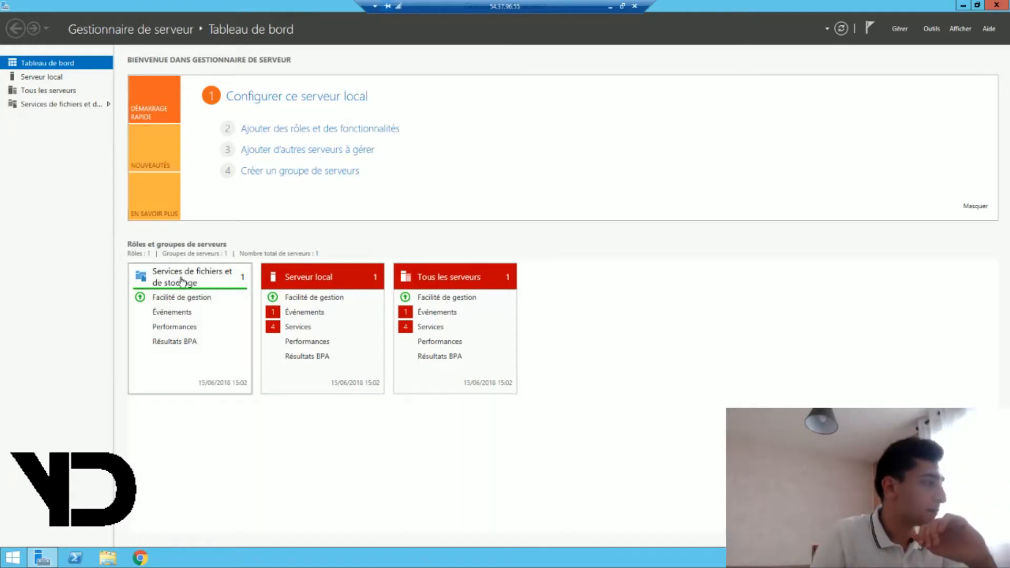
Turn off the Windows firewall for both private and public networks from the local server's properties.
click(263, 100)
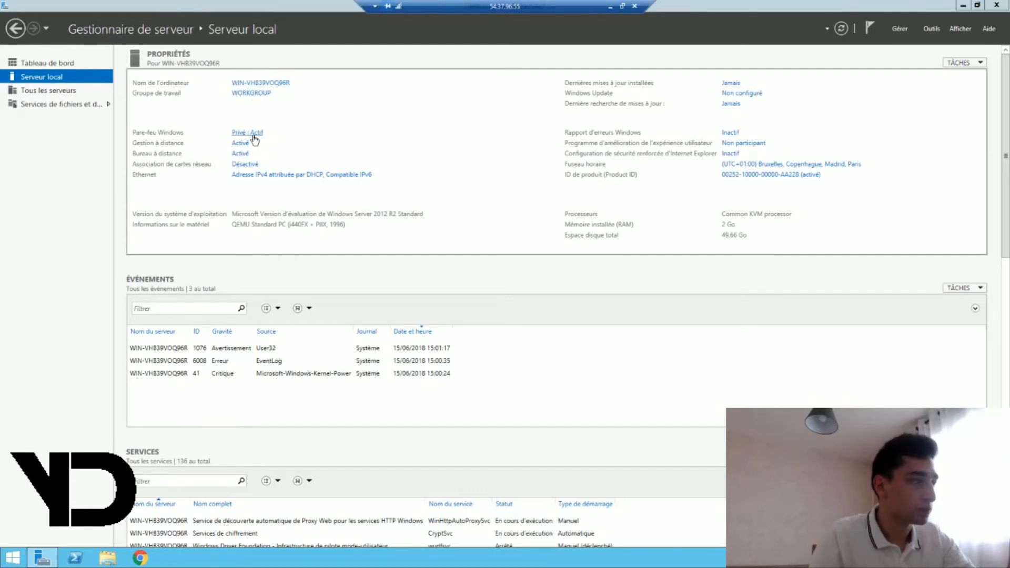
click(254, 138)
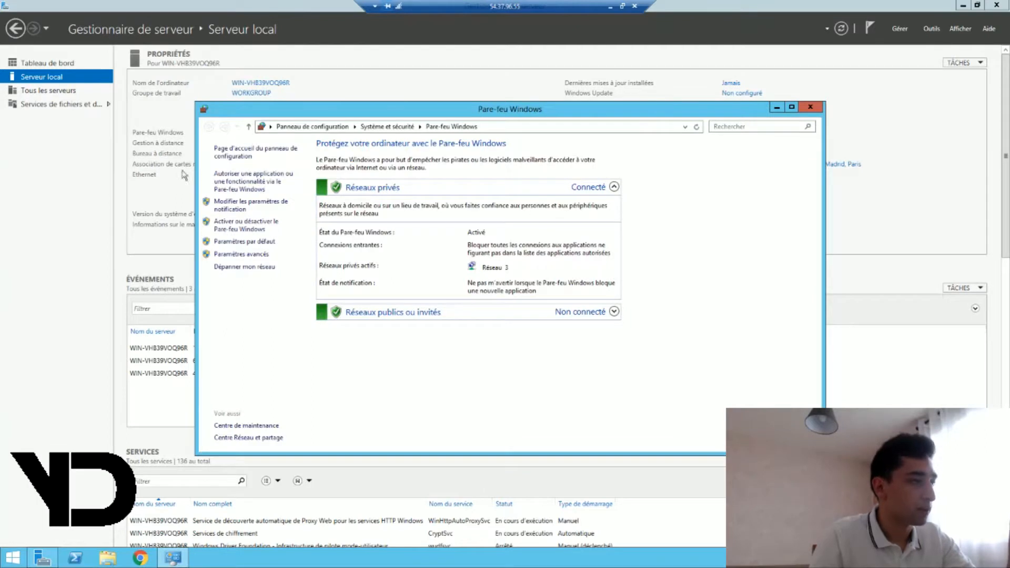
click(245, 225)
click(388, 233)
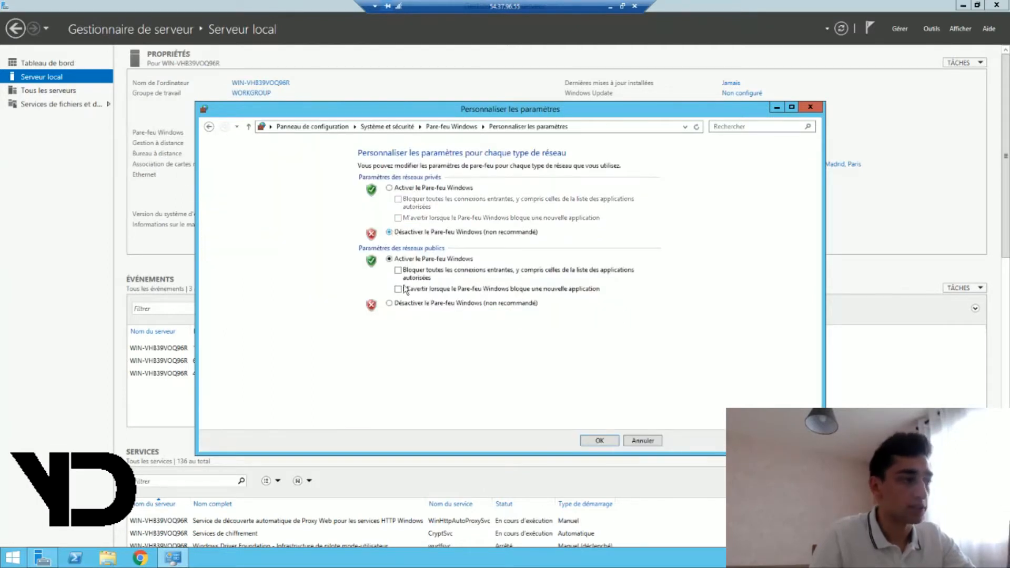
click(389, 303)
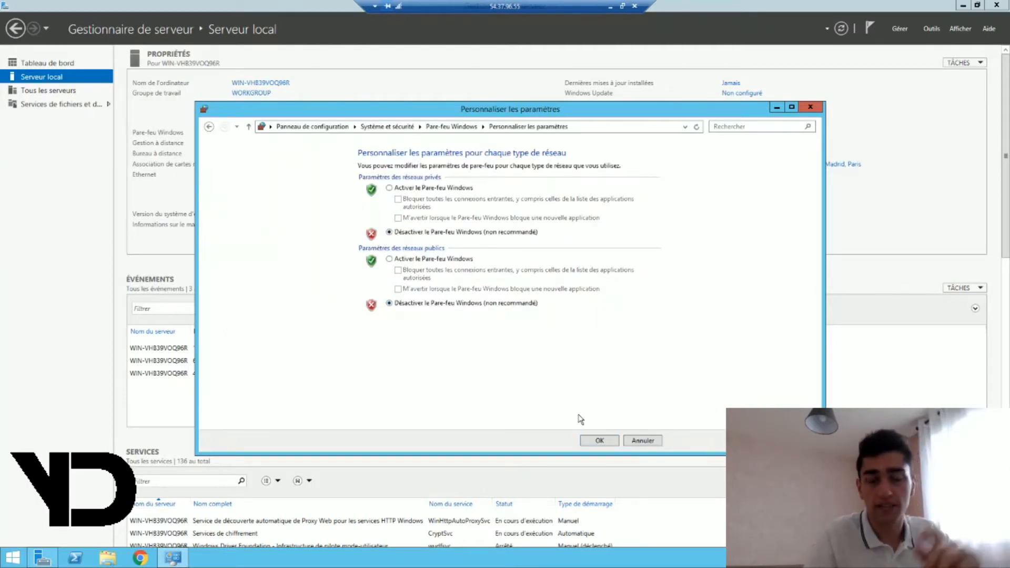
click(594, 440)
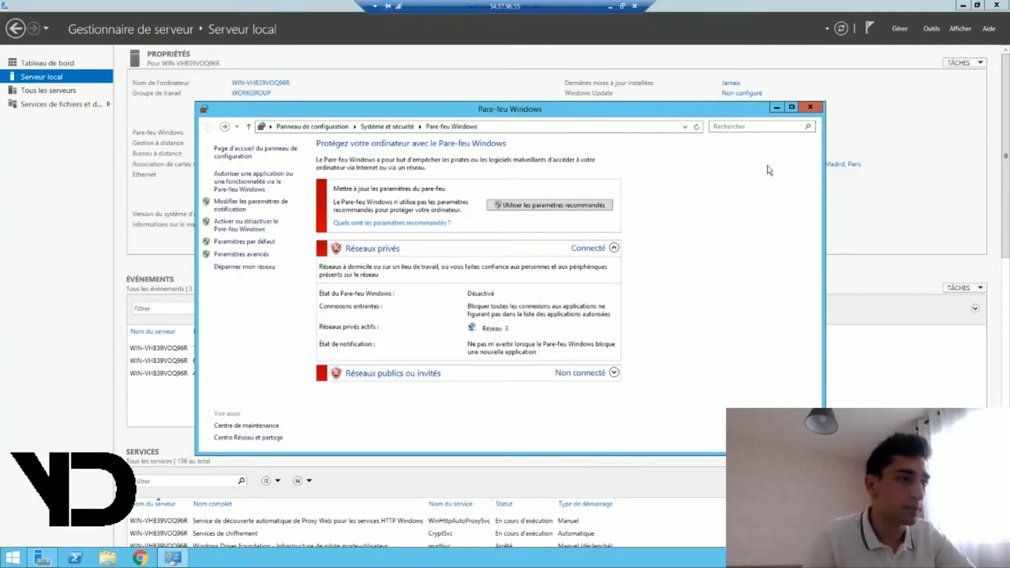
click(811, 108)
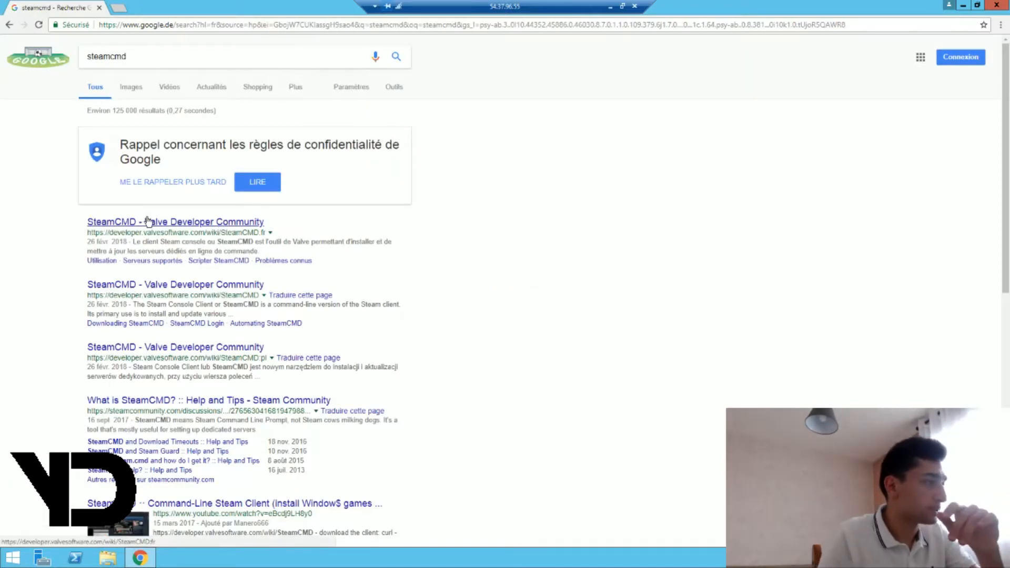
Download the Windows version of SteamCMD, steamcmd.zip, from the Valve Developer Community's SteamCMD page.
click(147, 222)
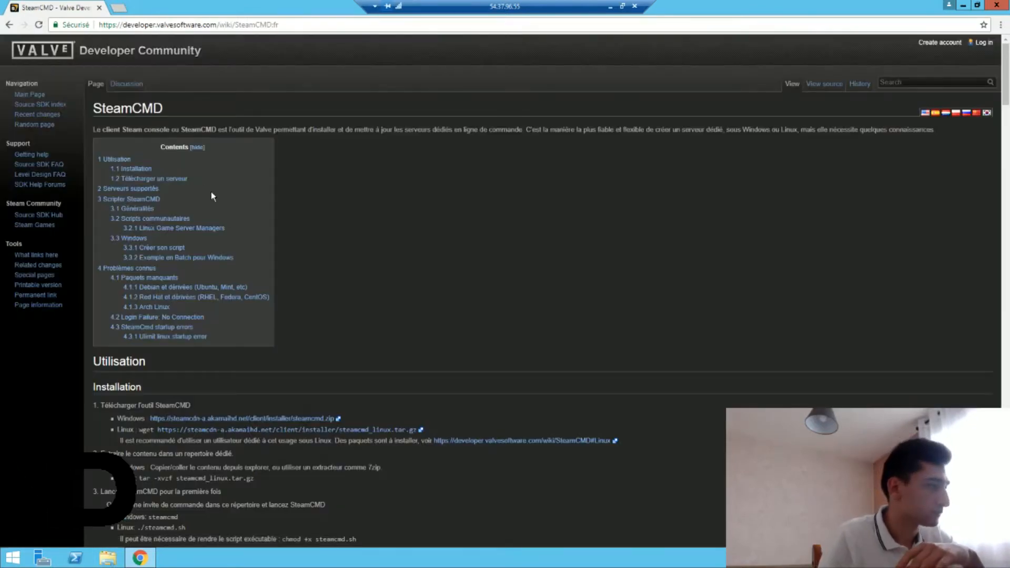
scroll(211, 196, down, 2)
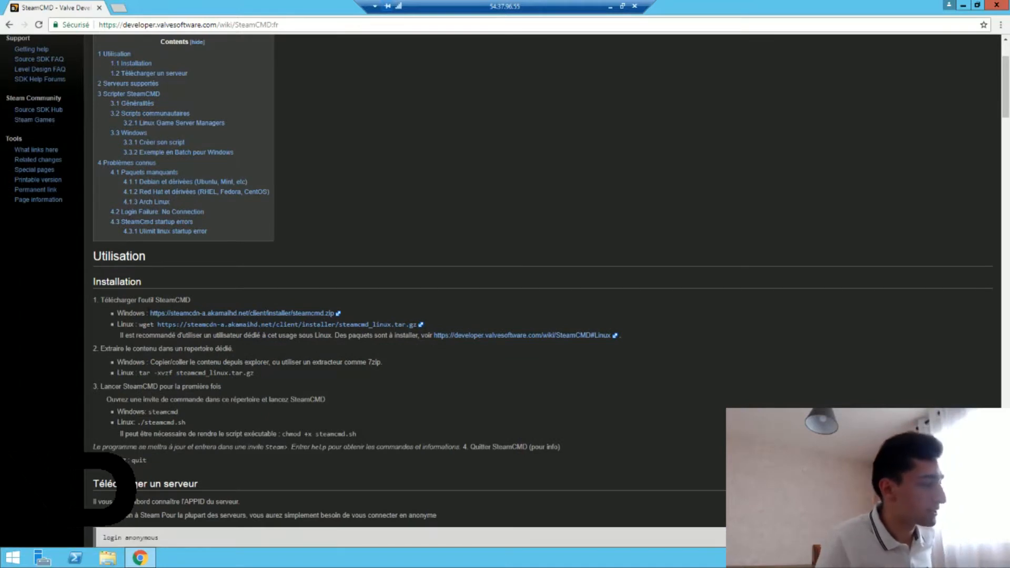
click(160, 314)
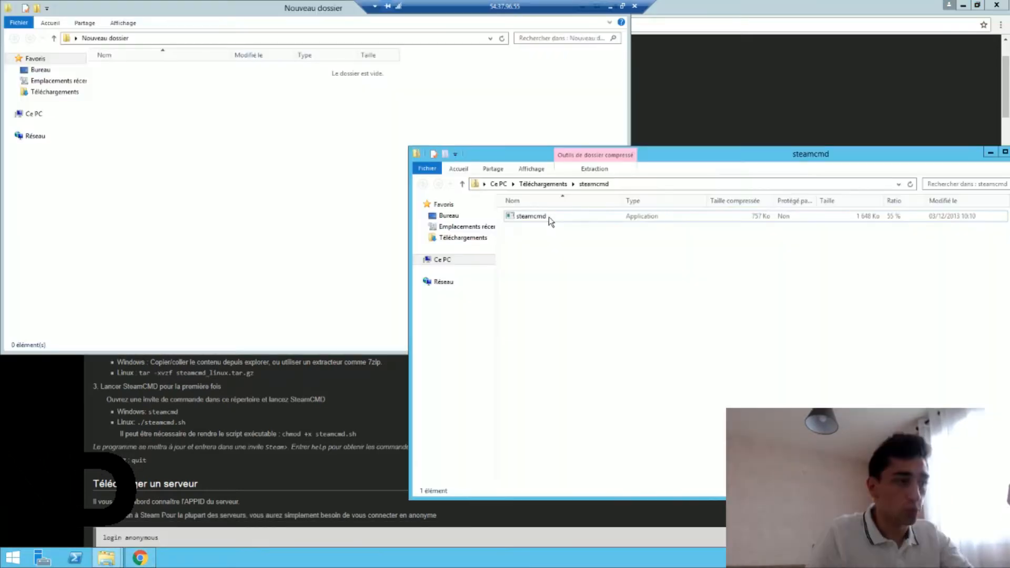
Extract the steamcmd application from the downloaded archive into Nouveau dossier and close the archive window.
drag(549, 216, 293, 183)
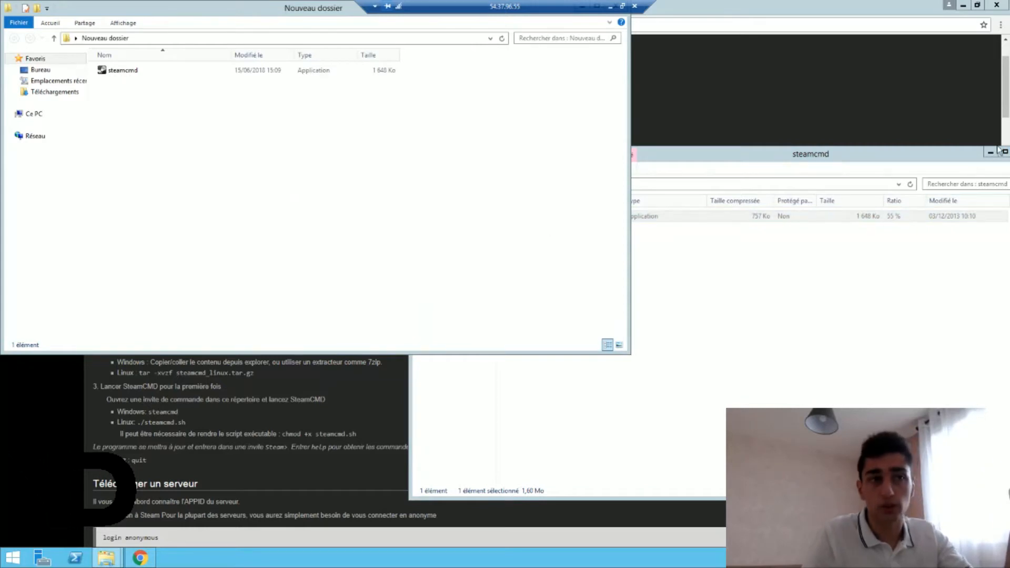
double_click(969, 154)
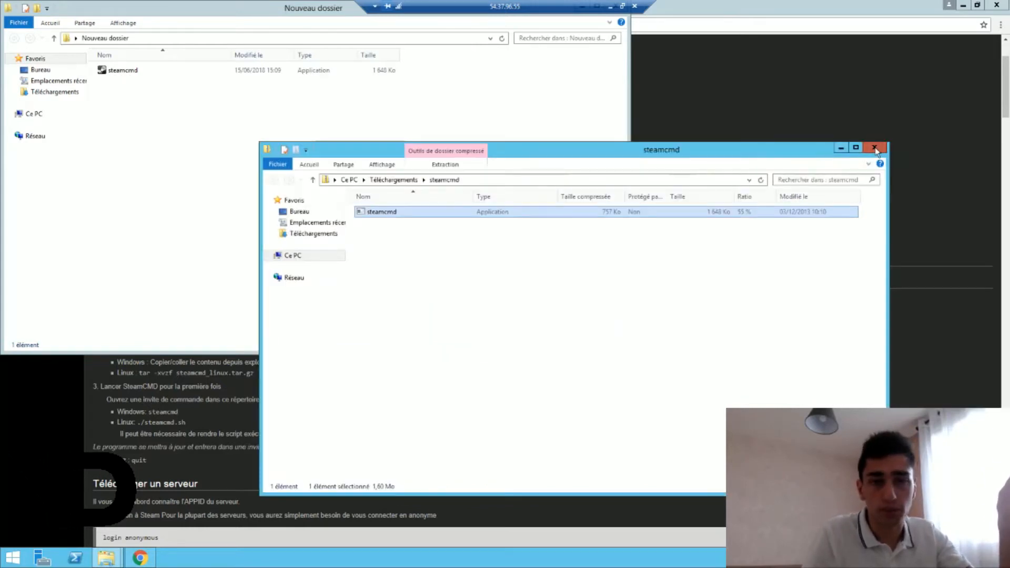
click(875, 148)
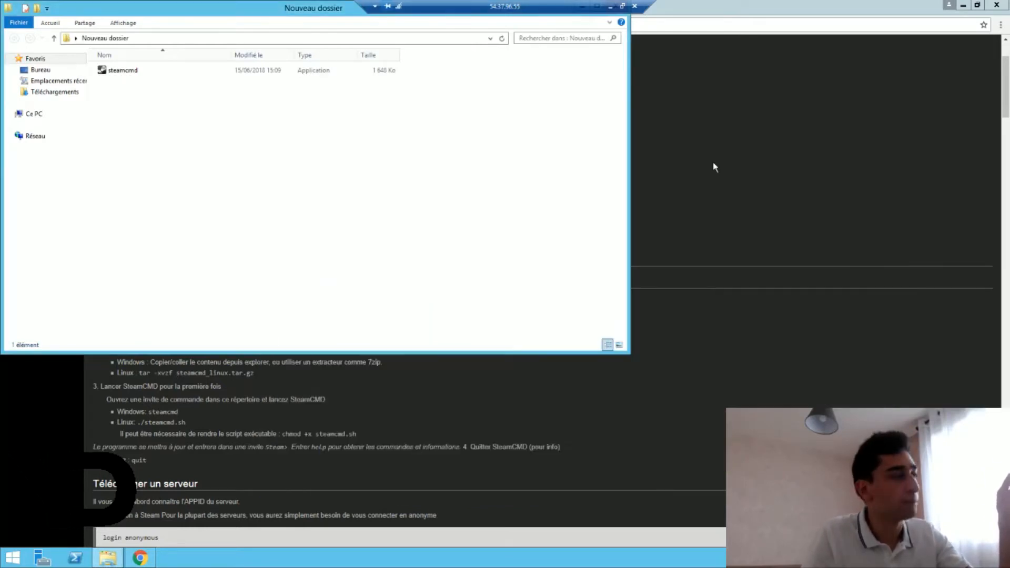
Run steamcmd from Nouveau dossier, move its console clear of the file list and start entering a command at the Steam prompt.
double_click(126, 72)
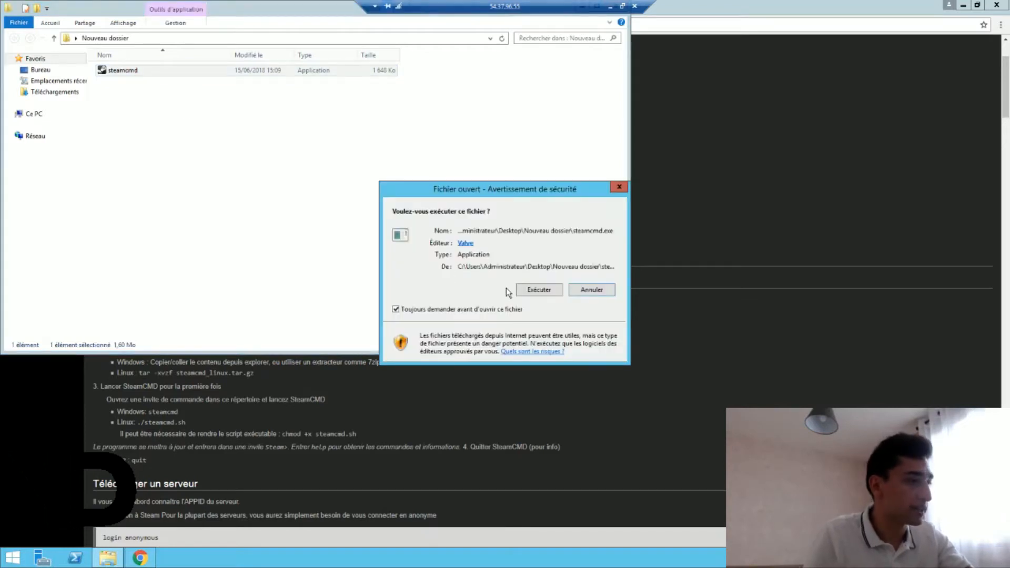
click(527, 293)
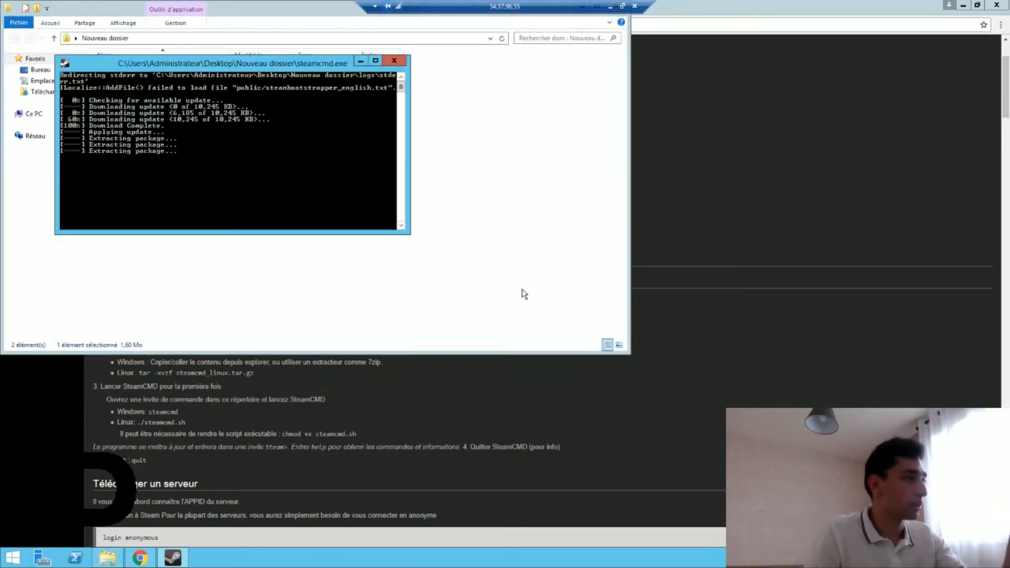
drag(306, 62, 813, 113)
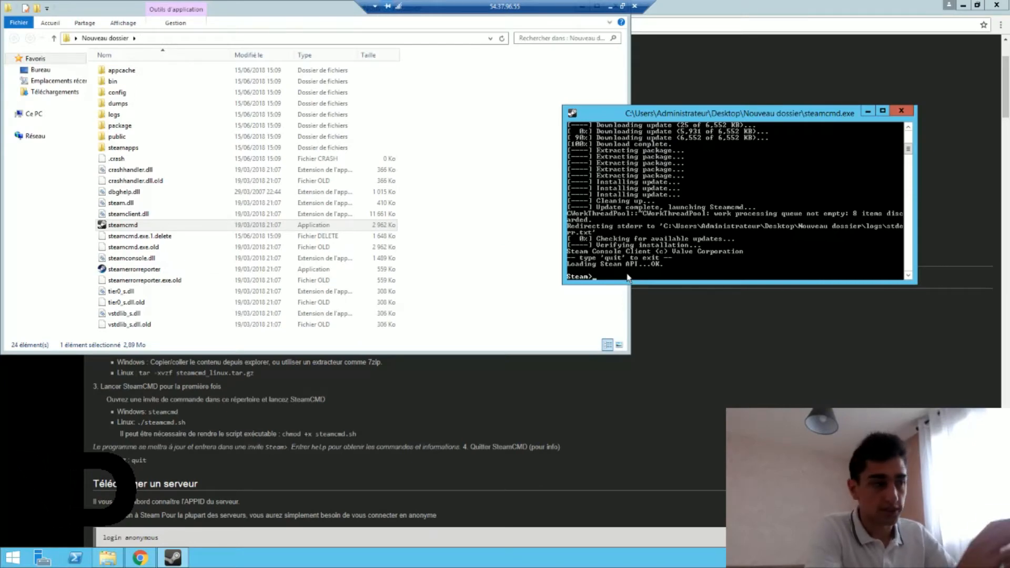
text(l)
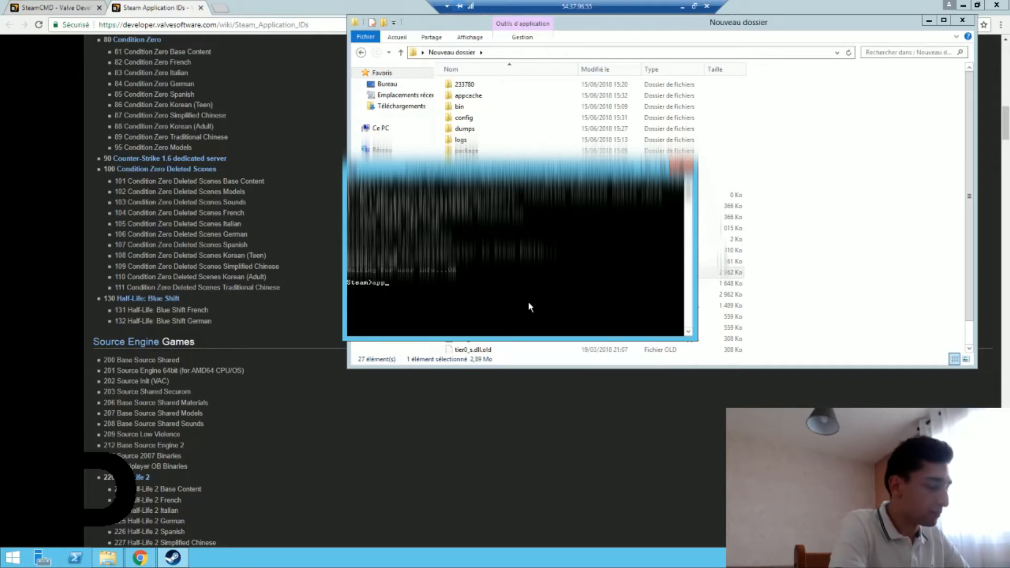
Download the Arma 3 server files in the SteamCMD console with the command app_update 233780.
text(_upd)
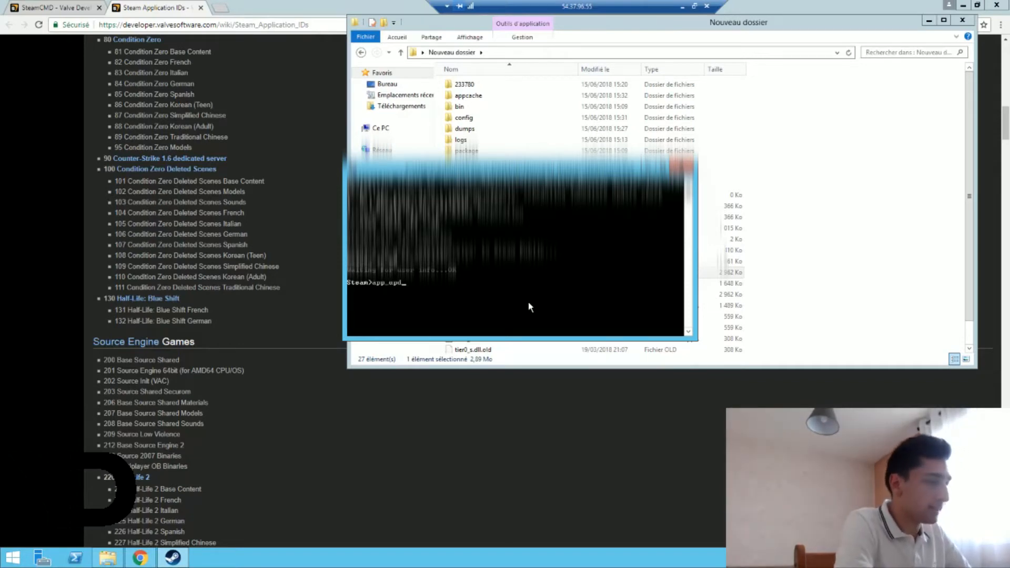
text(ate)
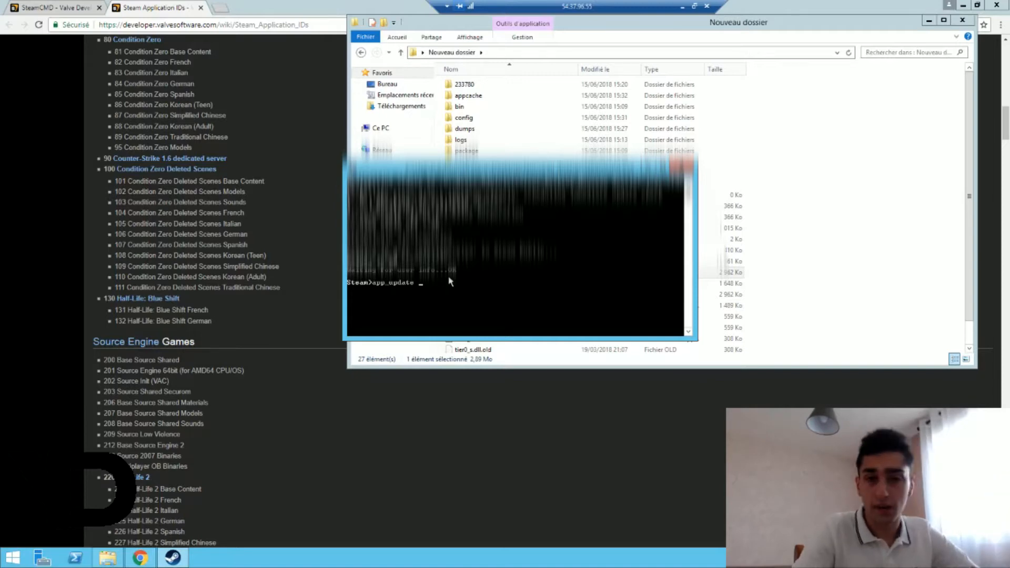
text(2)
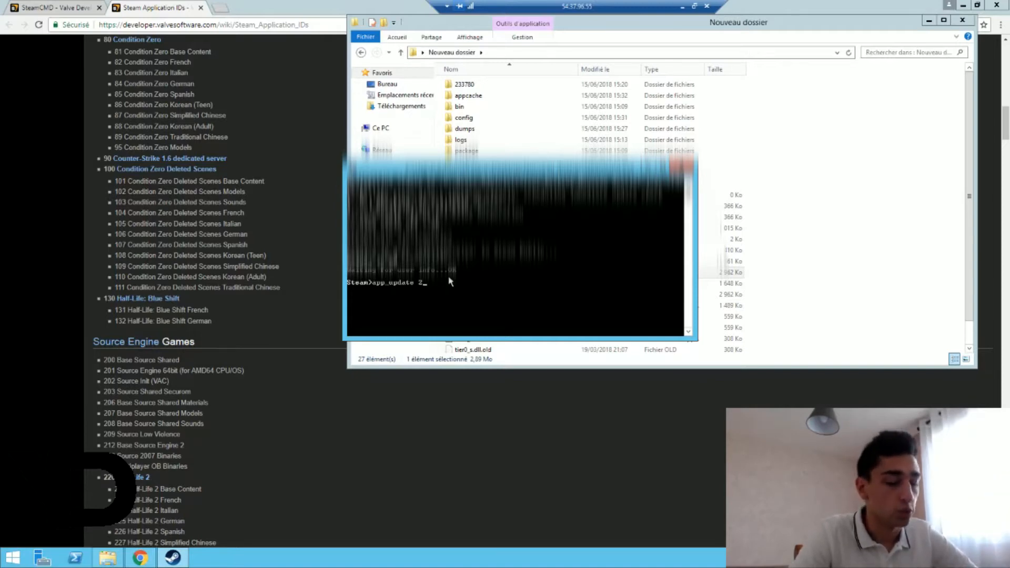
text(33780)
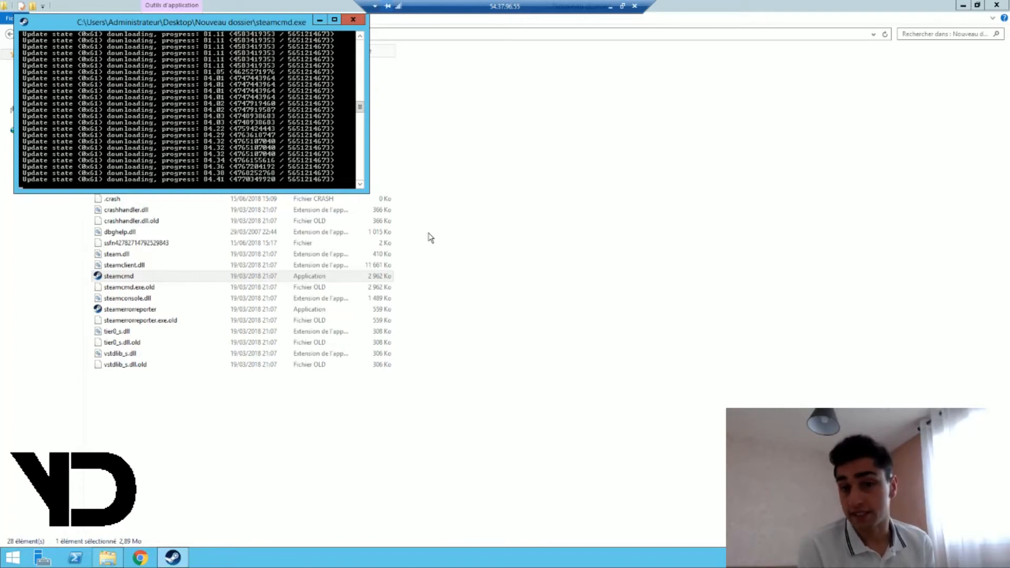
Open the Arma 3 Server folder under steamapps\common in Nouveau dossier.
click(135, 178)
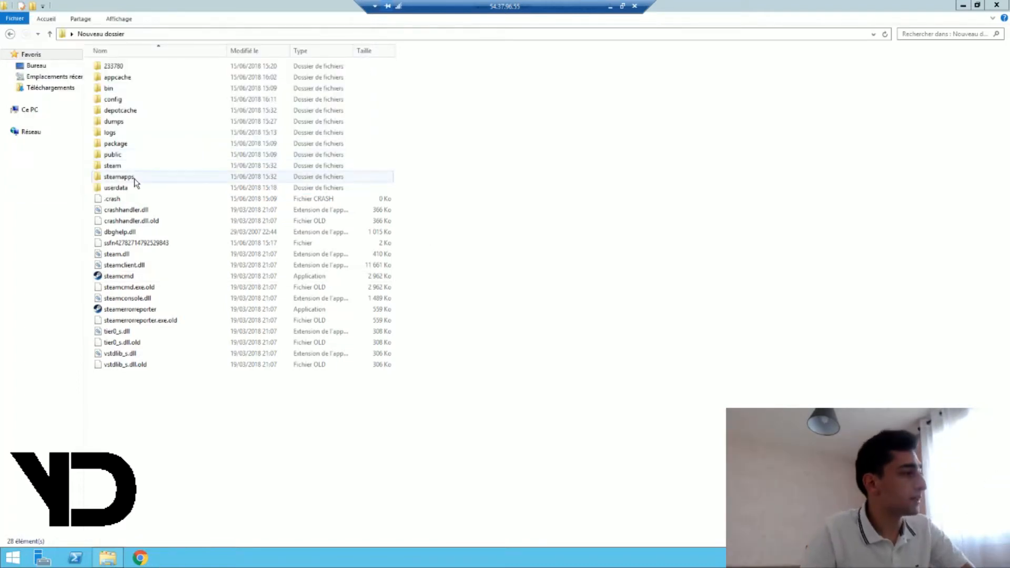
double_click(135, 179)
double_click(149, 67)
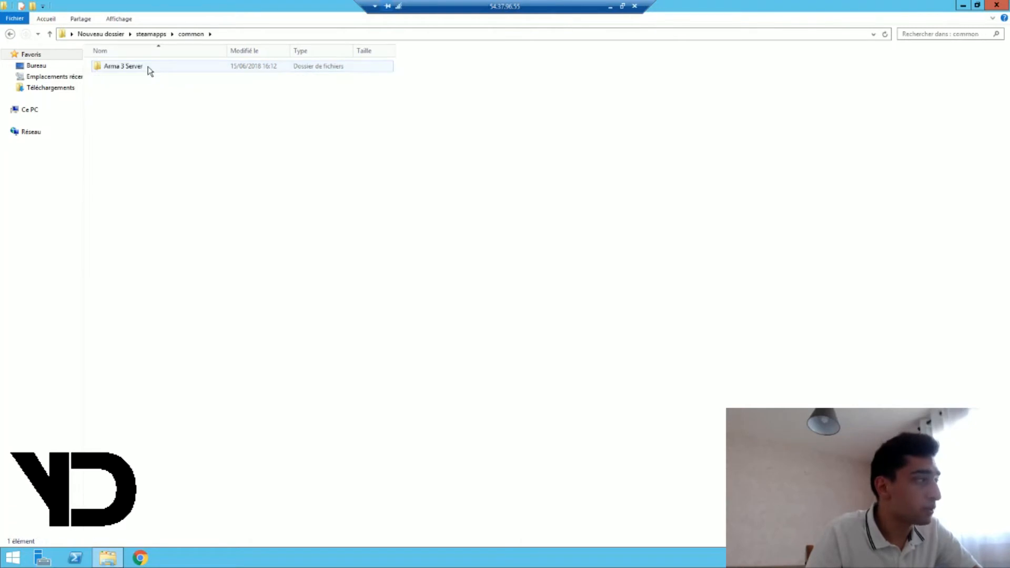
click(148, 67)
double_click(149, 68)
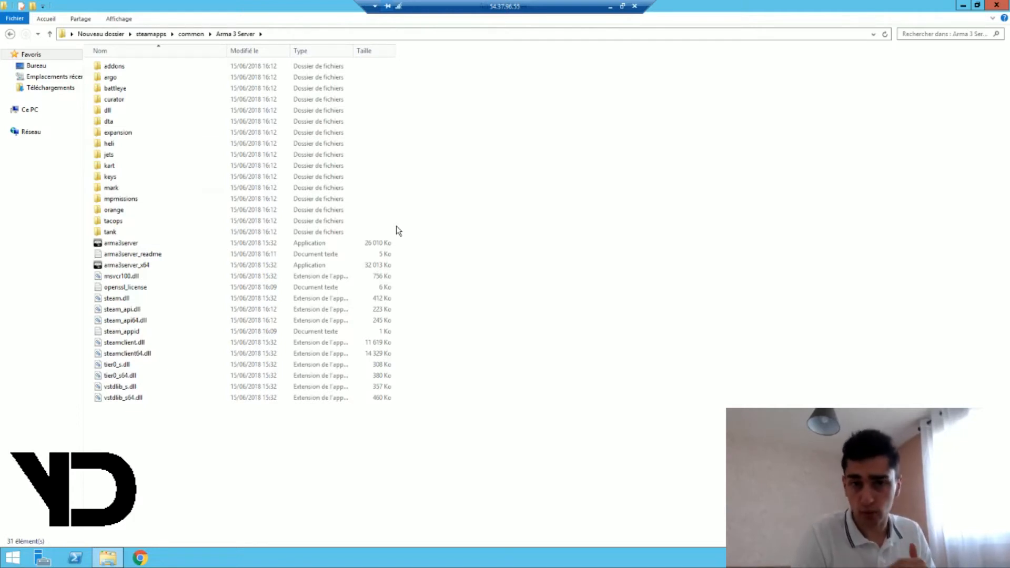
Try to launch the arma3server application from the Arma 3 Server folder.
click(392, 243)
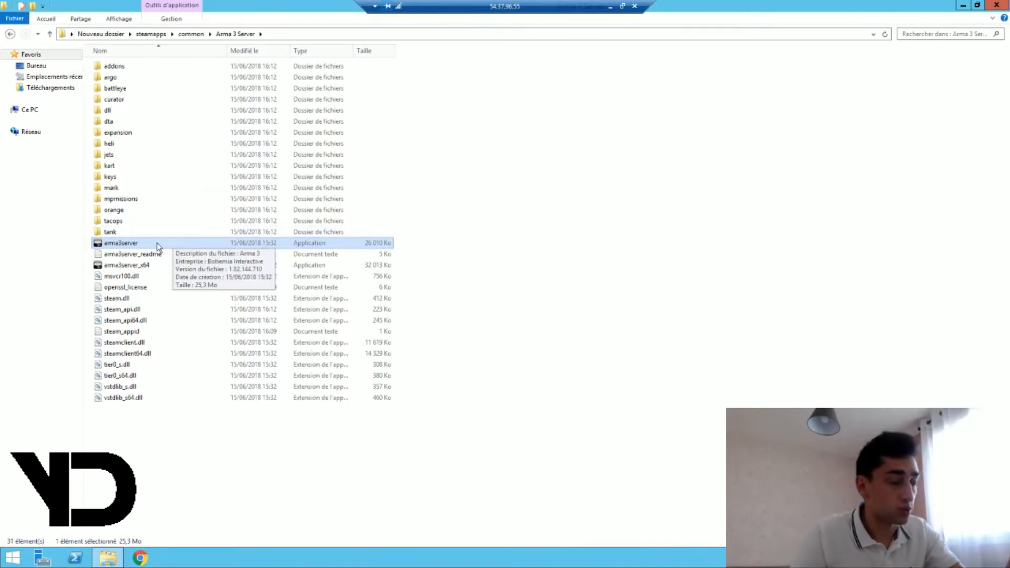
click(159, 268)
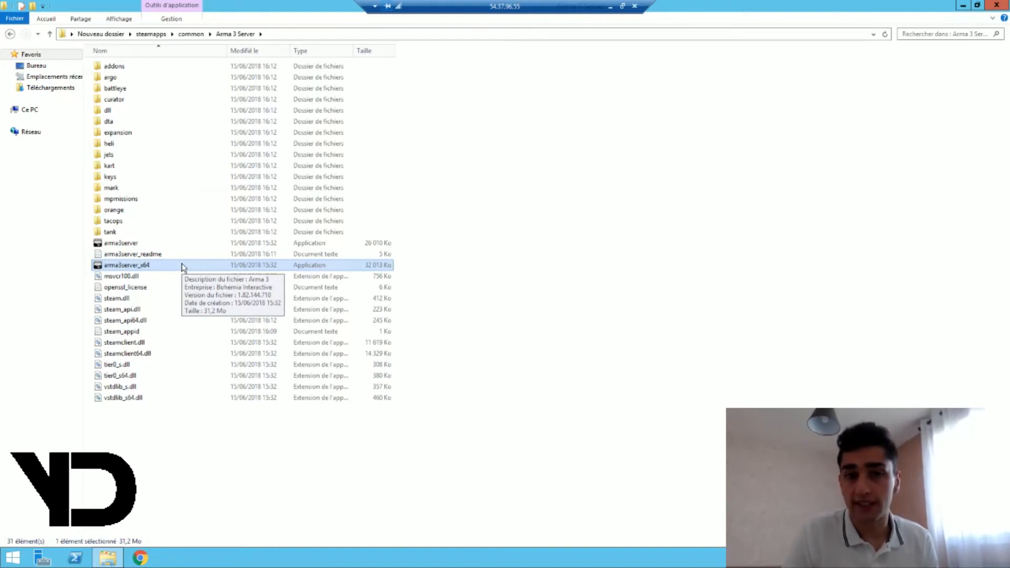
click(179, 244)
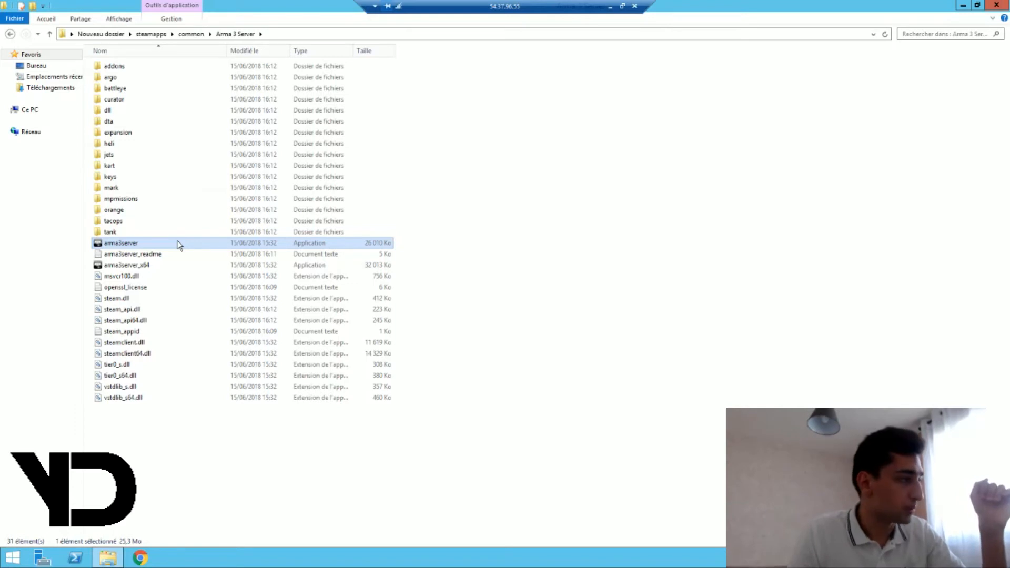
double_click(179, 244)
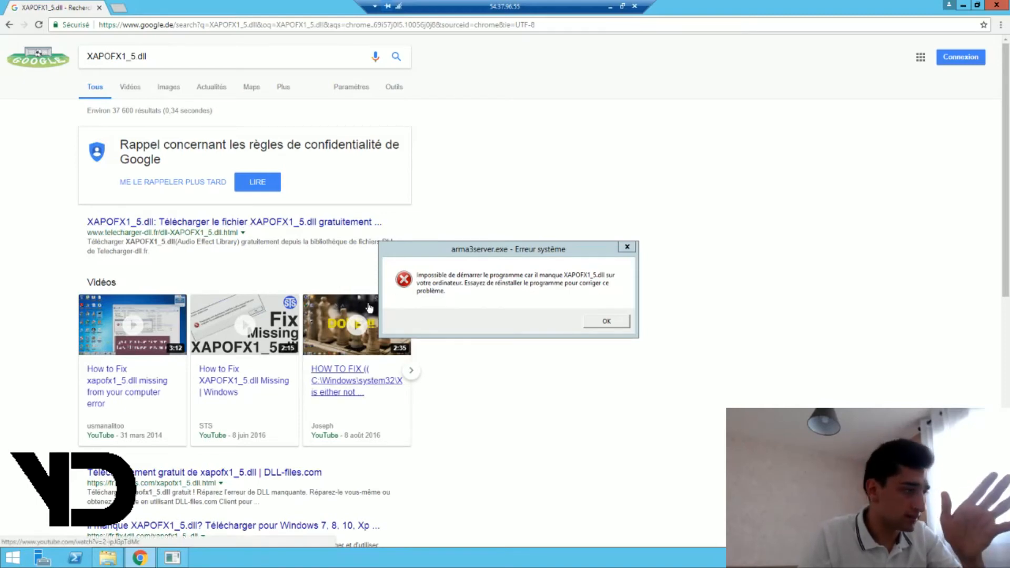
Download XAPOFX1_5.dll from the DLL-files.com search result and dismiss the arma3server system error.
click(253, 475)
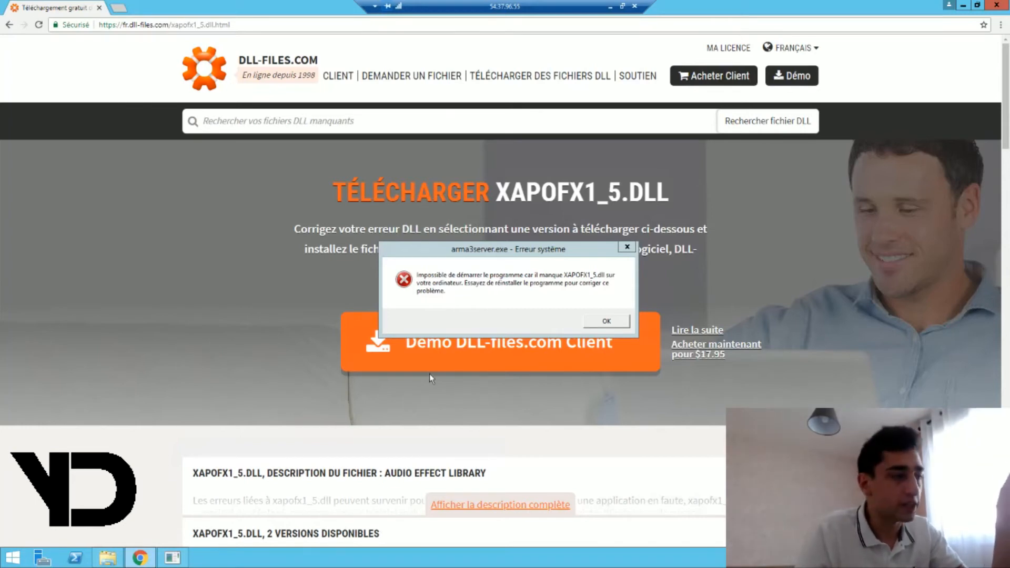
scroll(433, 365, down, 2)
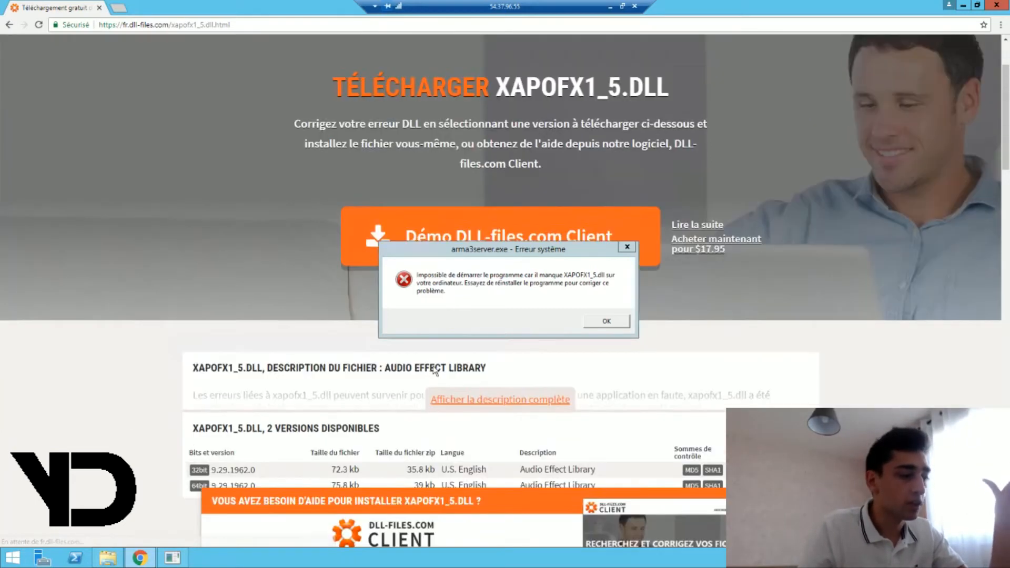
scroll(436, 372, down, 1)
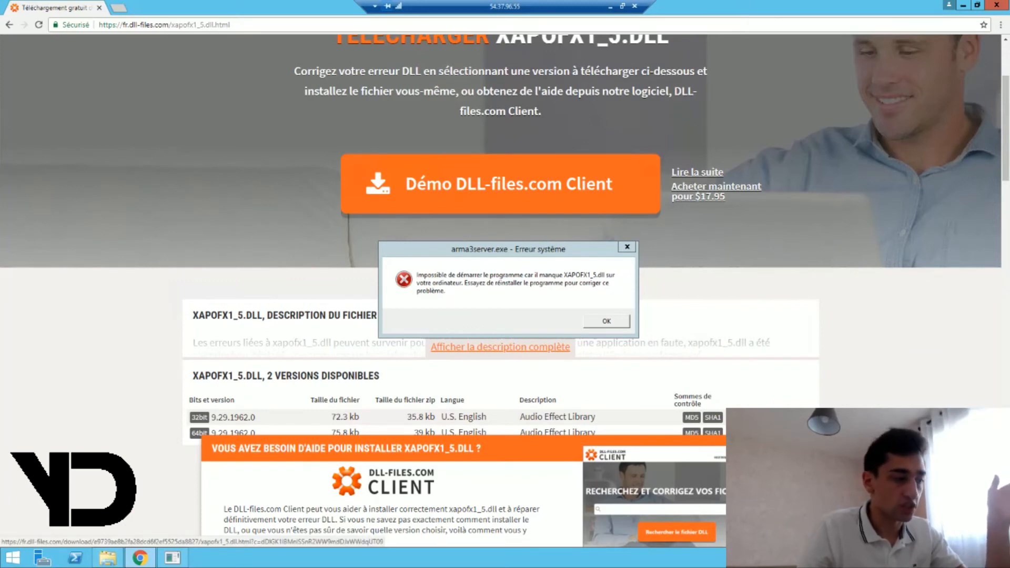
click(773, 418)
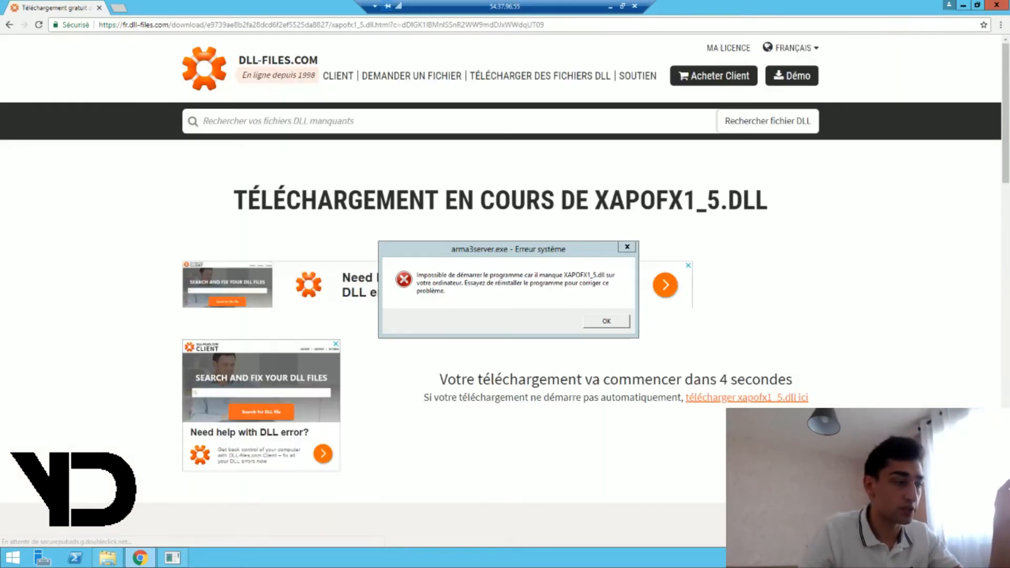
click(616, 323)
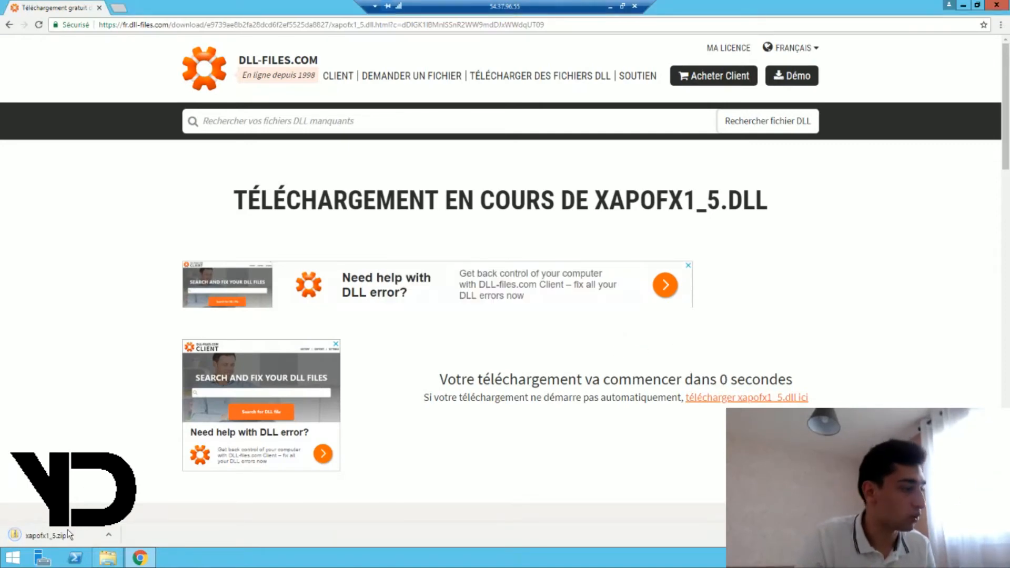
Open the downloaded xapofx1_5.zip archive and copy XAPOFX1_5.dll from it into the Arma 3 Server folder.
click(66, 535)
click(489, 108)
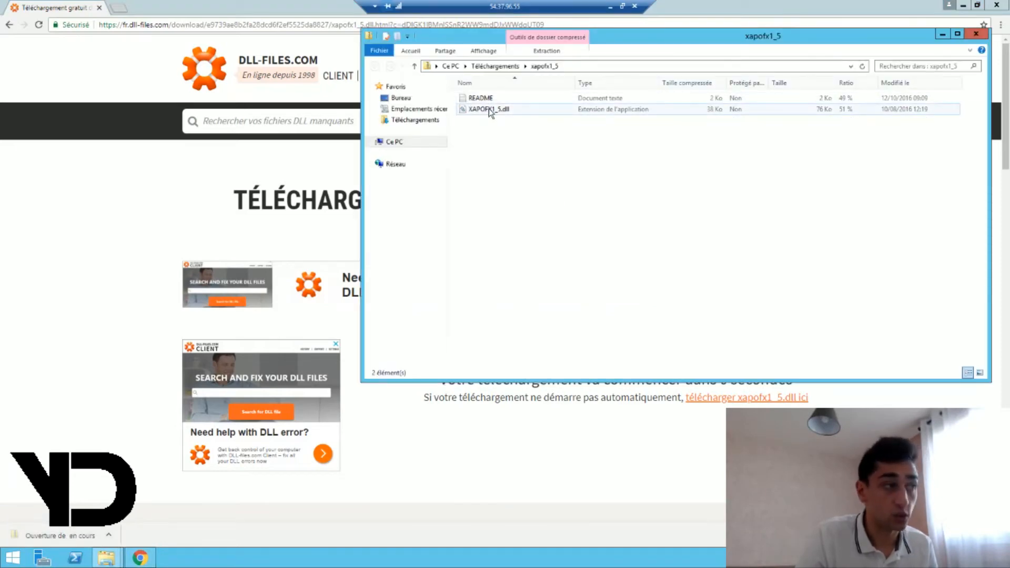
click(106, 557)
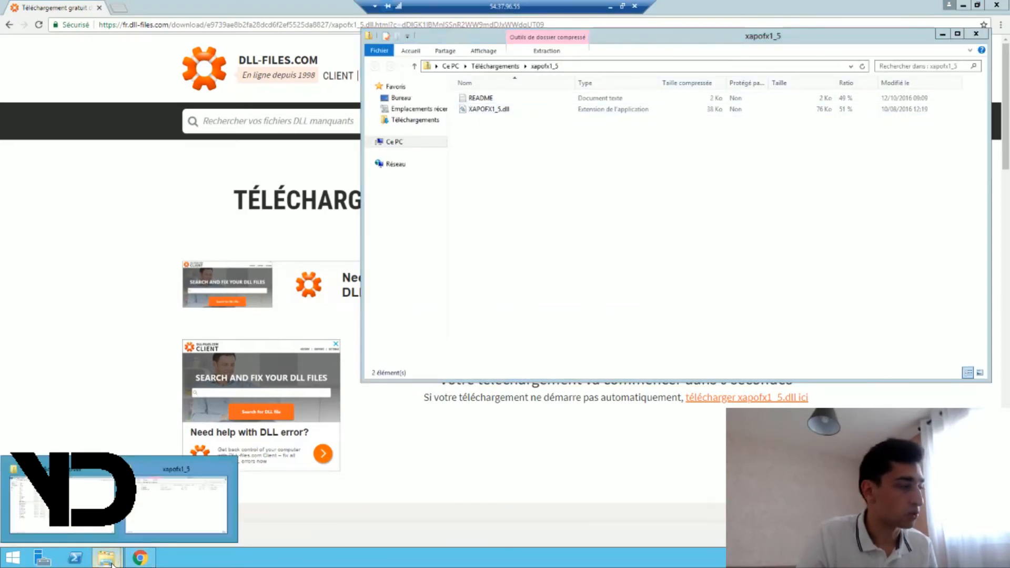
click(109, 528)
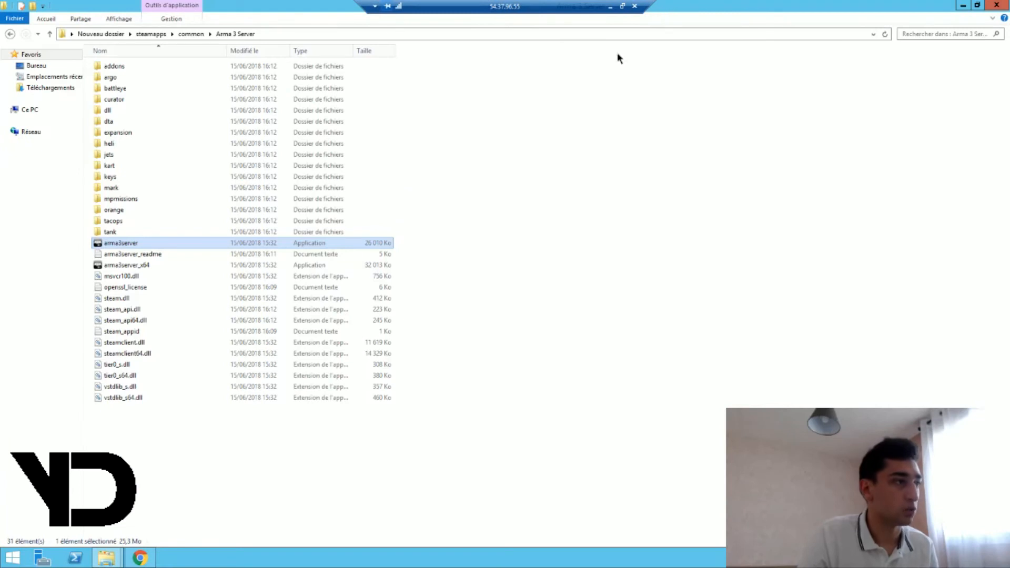
drag(674, 7, 295, 190)
click(510, 111)
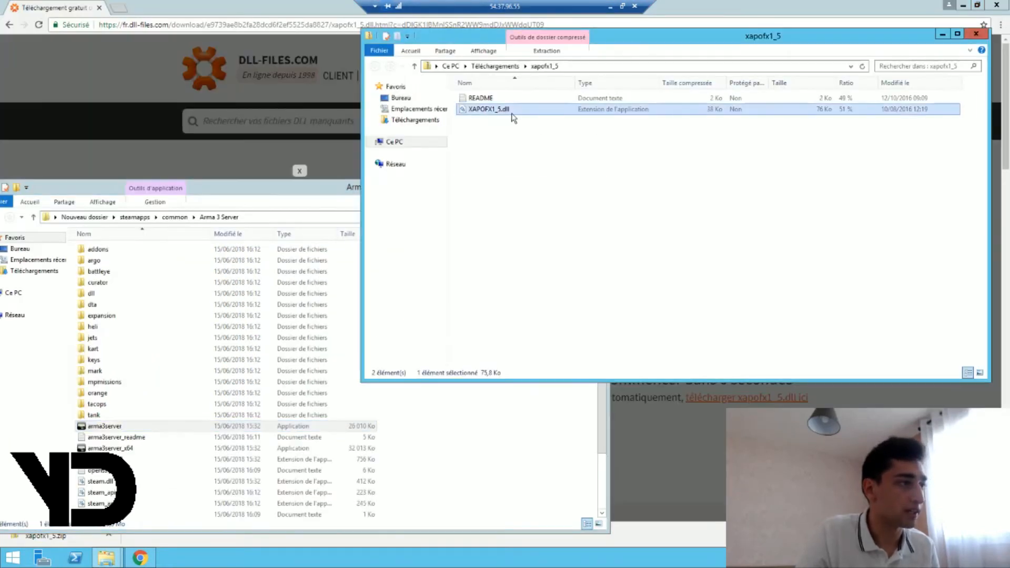
drag(513, 119, 485, 441)
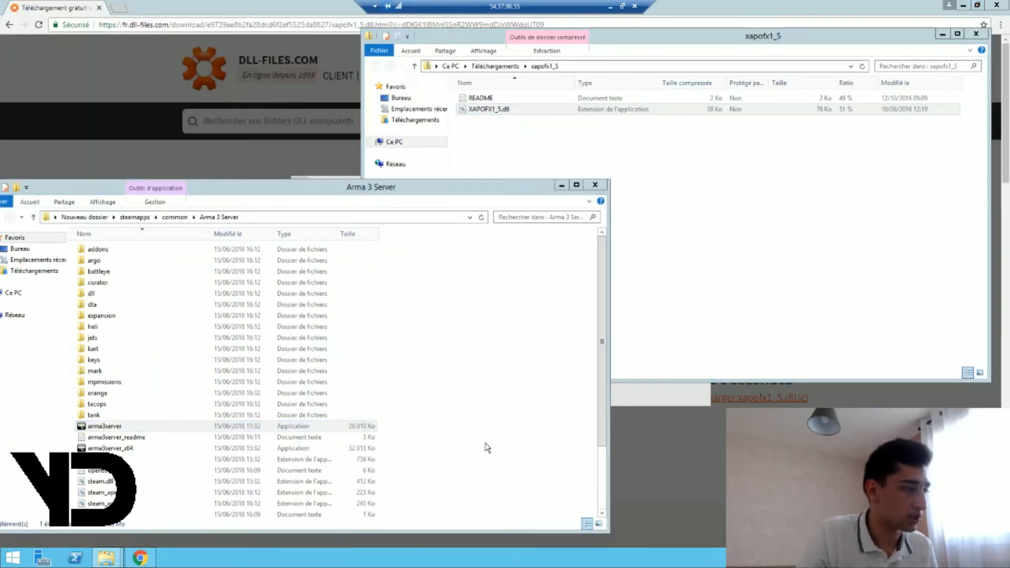
Try to launch the arma3server application with the copied DLL in place and dismiss the application error.
drag(602, 392, 596, 434)
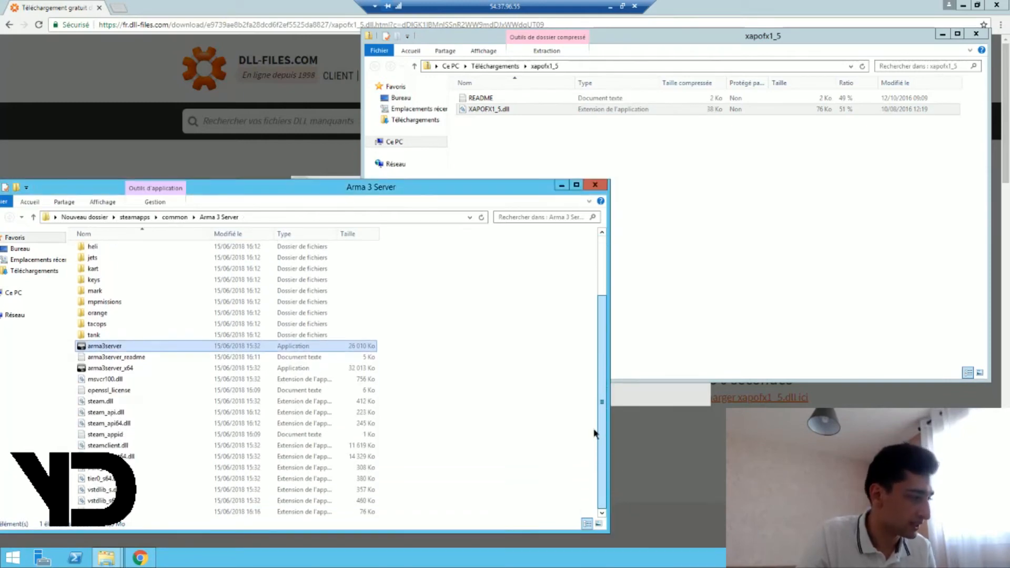
click(584, 456)
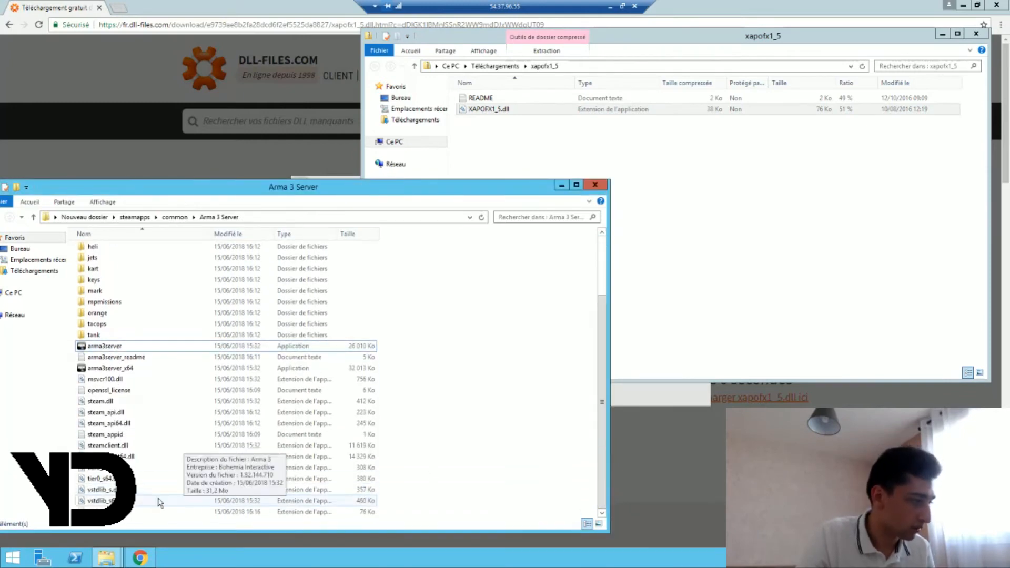
double_click(123, 349)
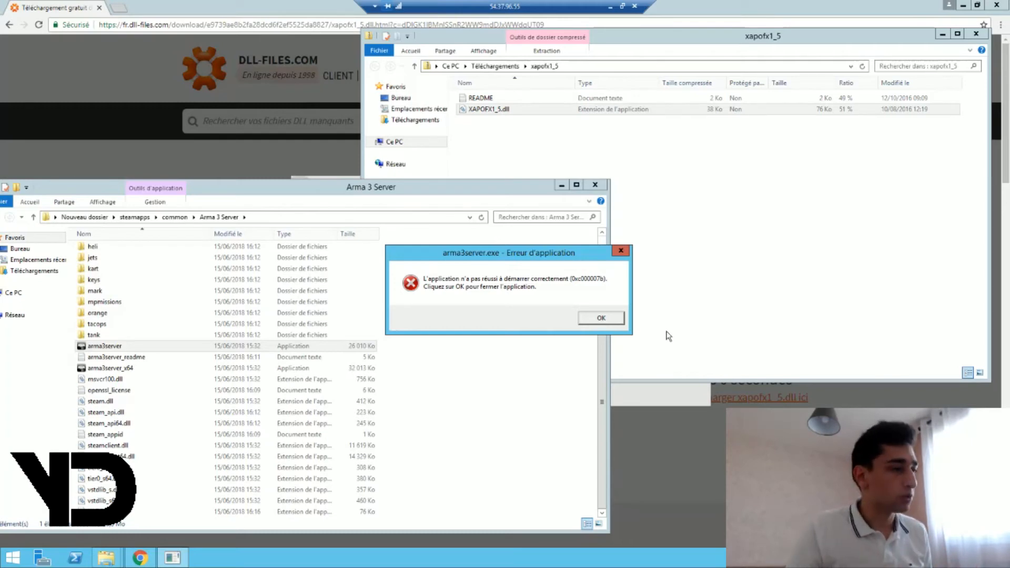
click(613, 318)
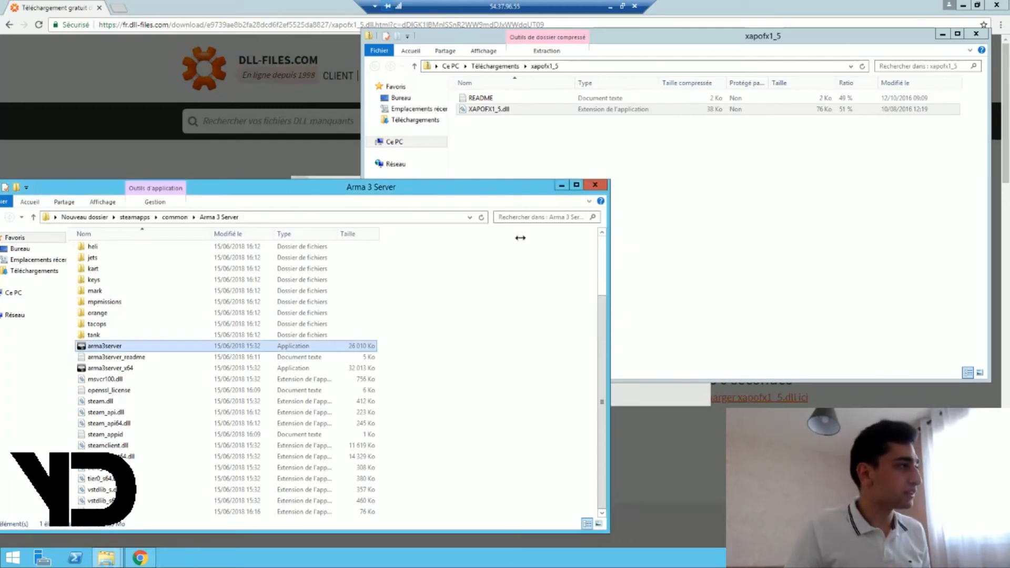
Complete the DirectX end-user runtime installation from Microsoft's download page and relaunch arma3server from the Arma 3 Server folder.
click(117, 7)
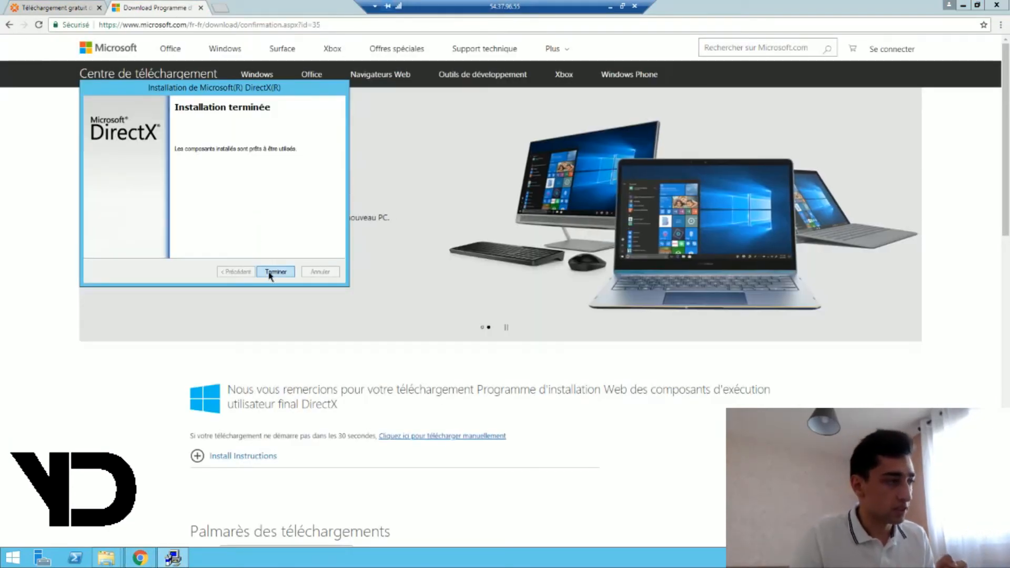
click(274, 272)
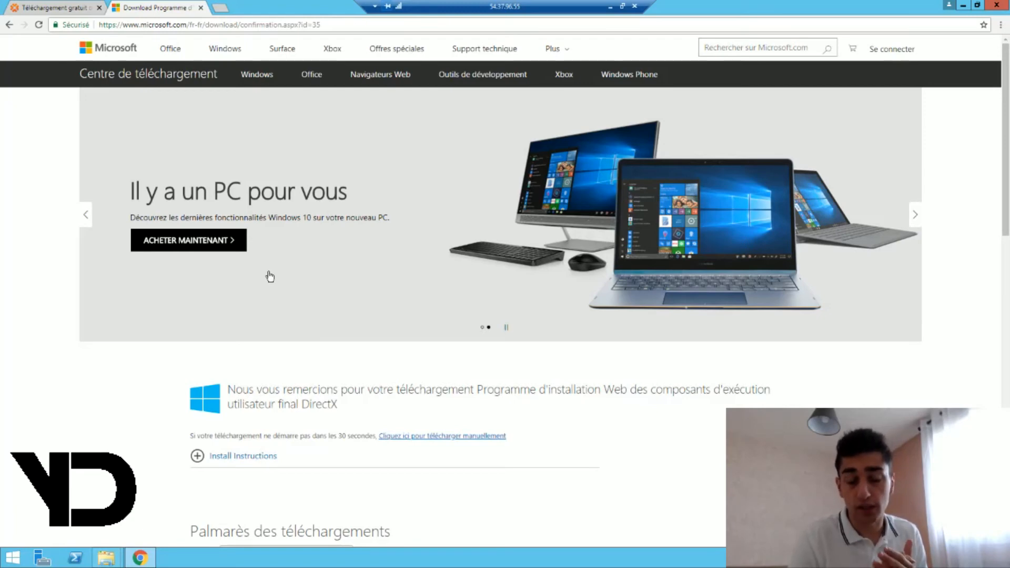
key(alt+Tab)
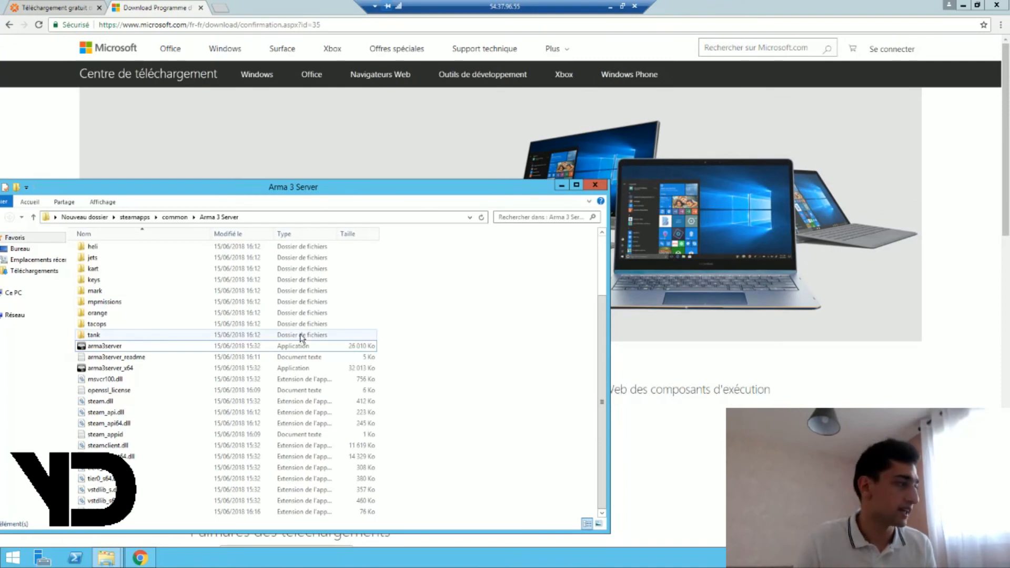
click(134, 349)
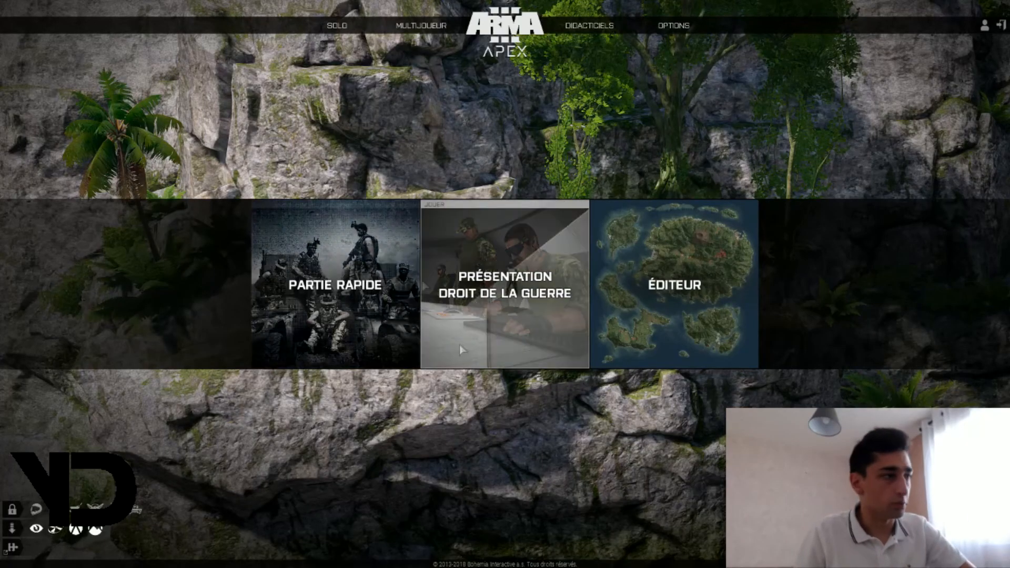
In the Arma 3 game's server browser, connect directly to the dedicated server's address and join the host WIN-VHB39VOQ96R.
mouse_move(409, 32)
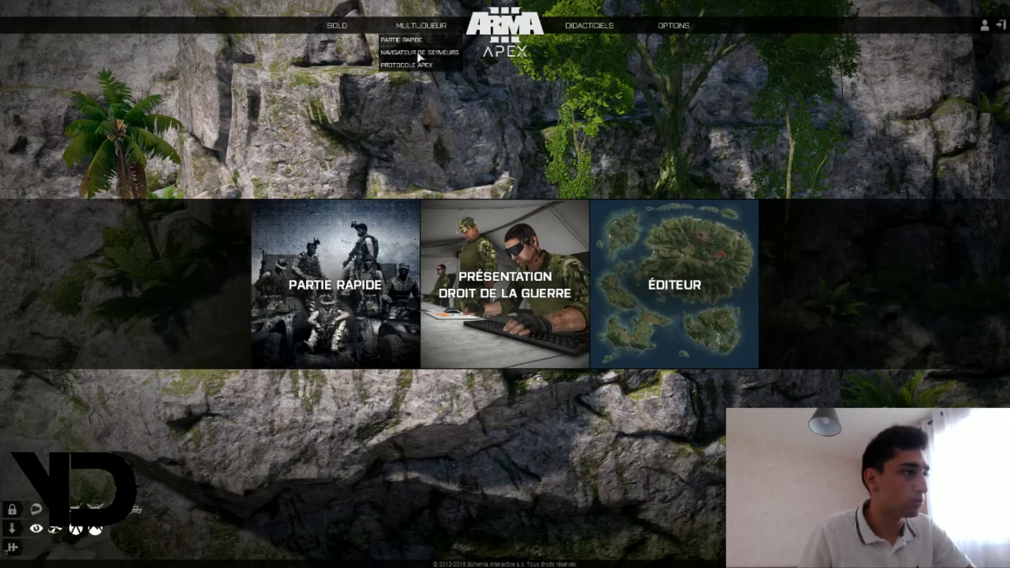
click(419, 53)
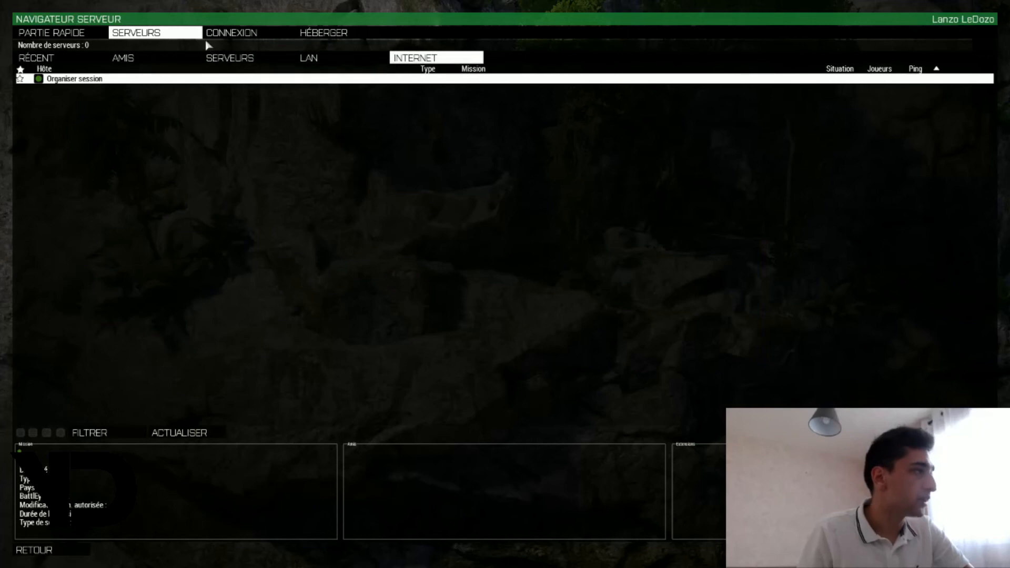
click(231, 32)
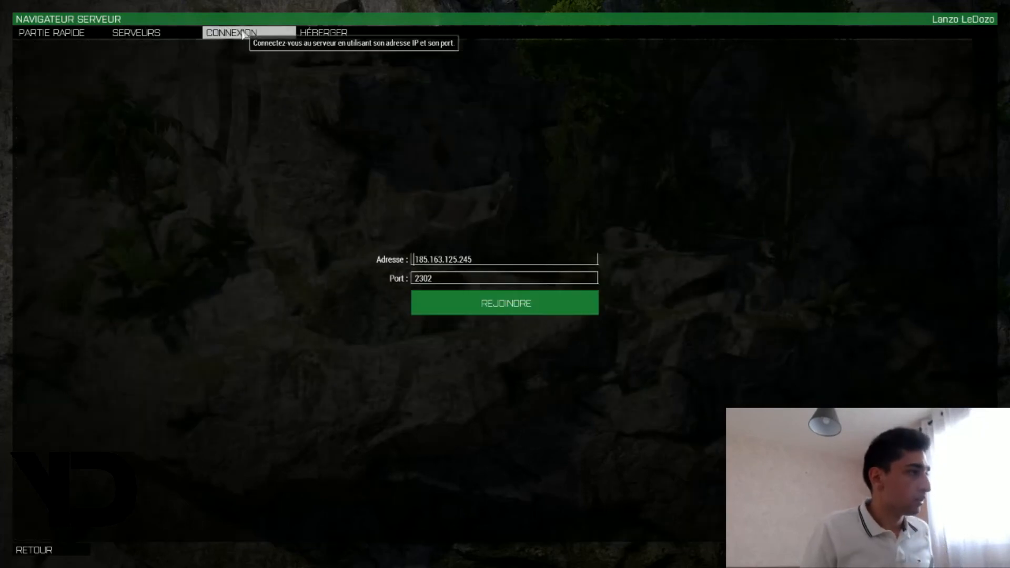
click(419, 263)
click(447, 297)
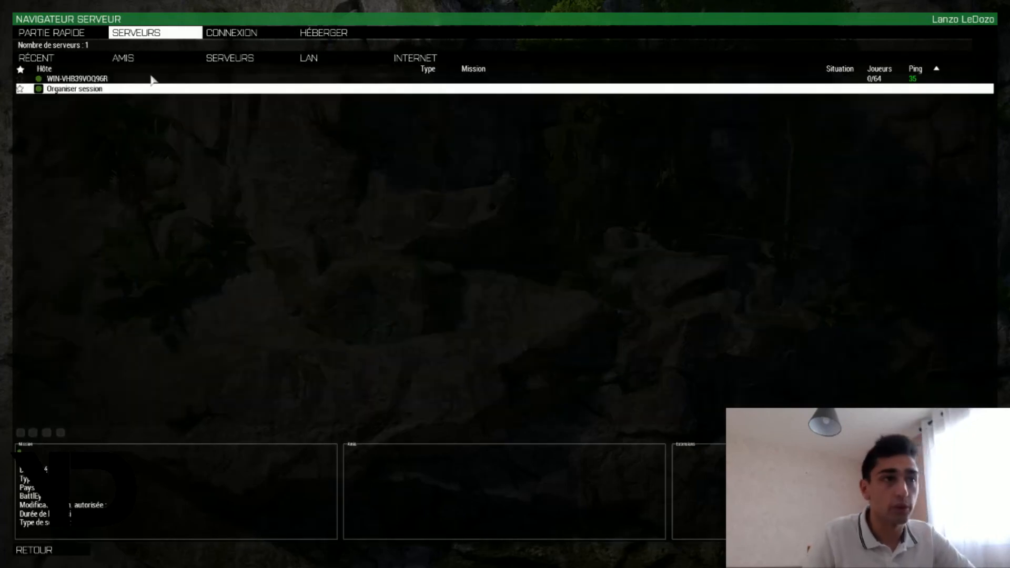
click(77, 80)
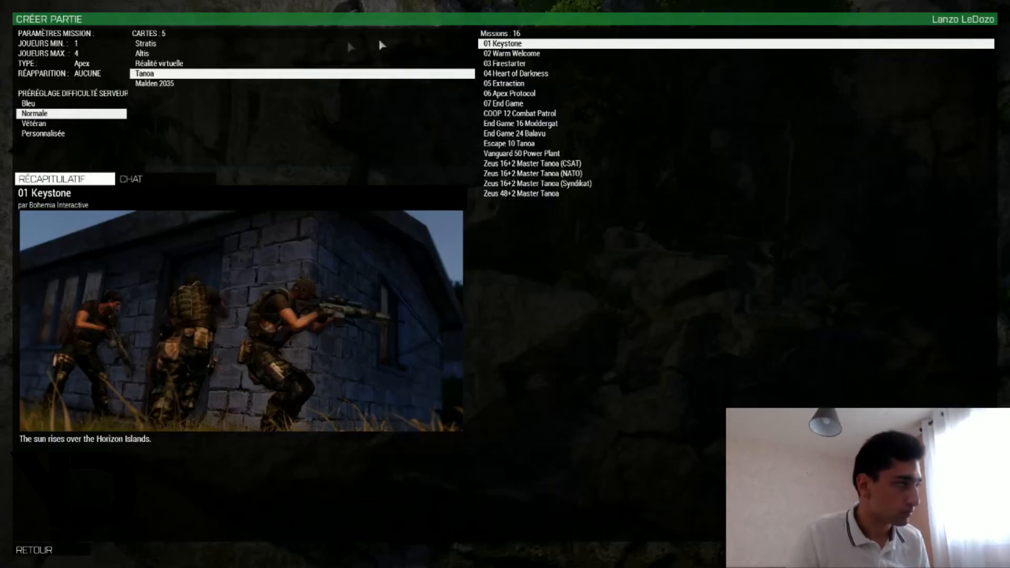
Choose the Altis map and start the Zeus 16+2 Master Altis (AAF) mission on the server.
click(161, 55)
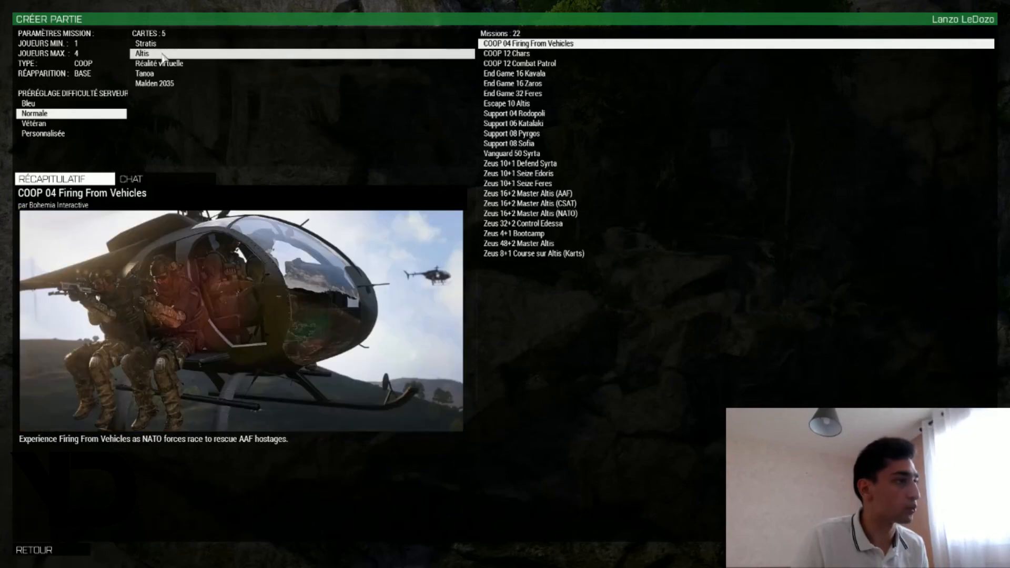
click(542, 154)
click(528, 193)
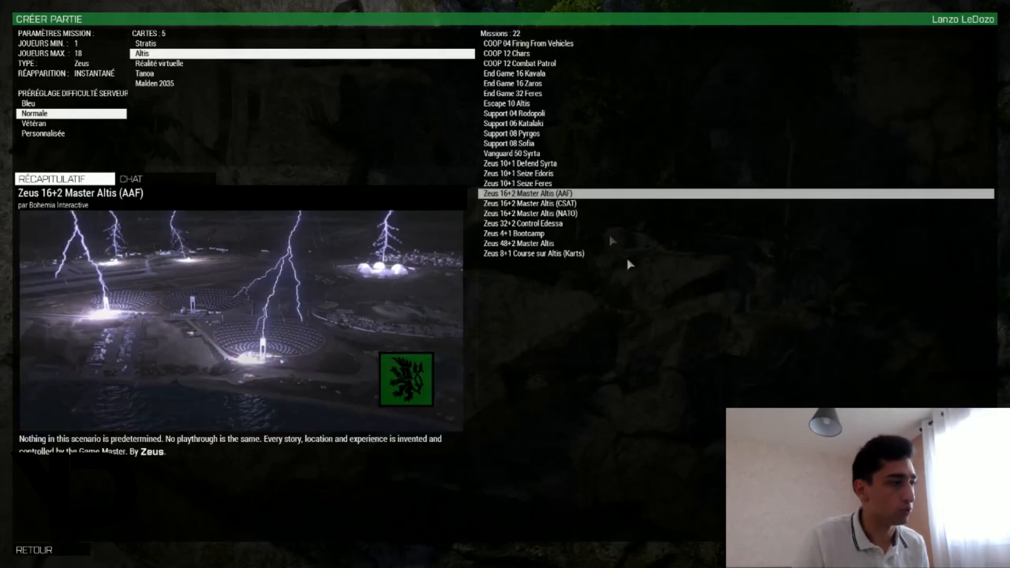
double_click(528, 194)
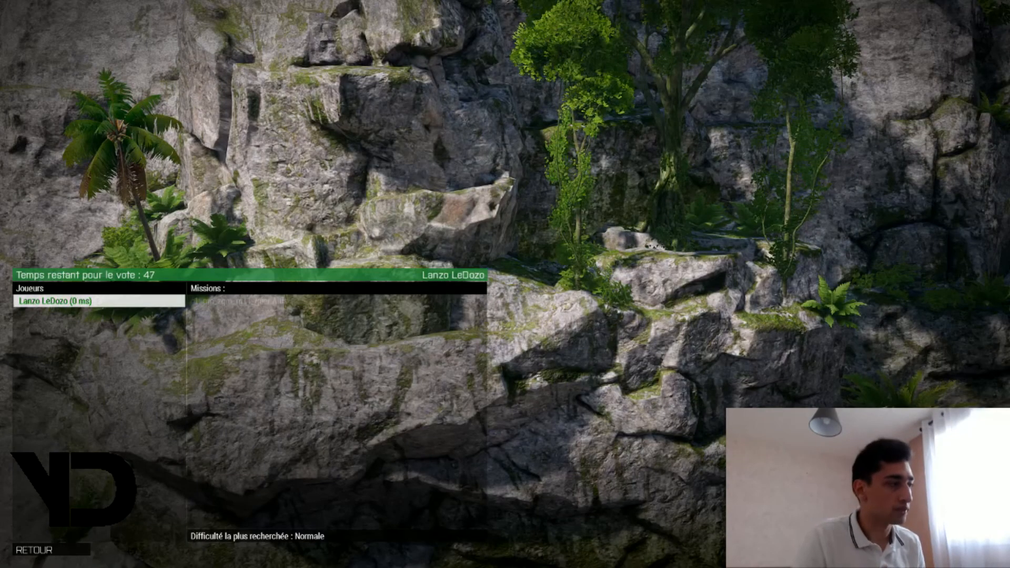